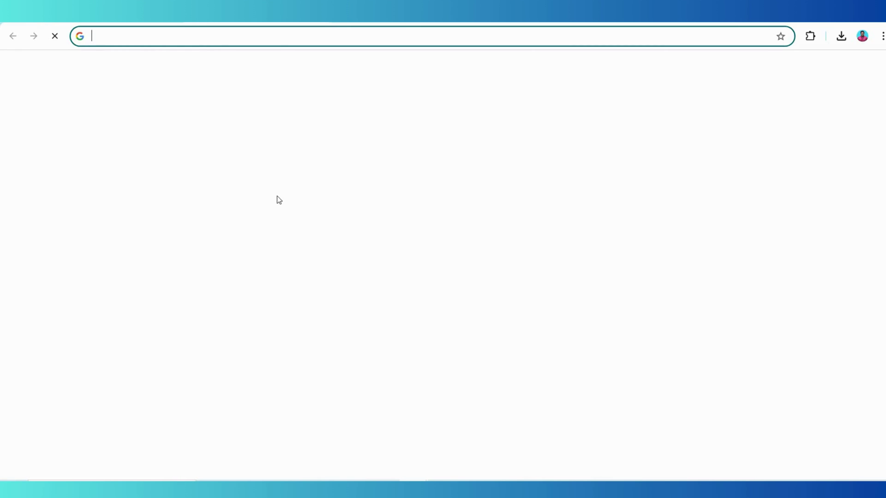
# Step: Search Google for 'cbse', open cbse.gov.in and go to its Pariksha Sangam portal
pyautogui.click(287, 224)
pyautogui.write('cbse')
pyautogui.press('Return')
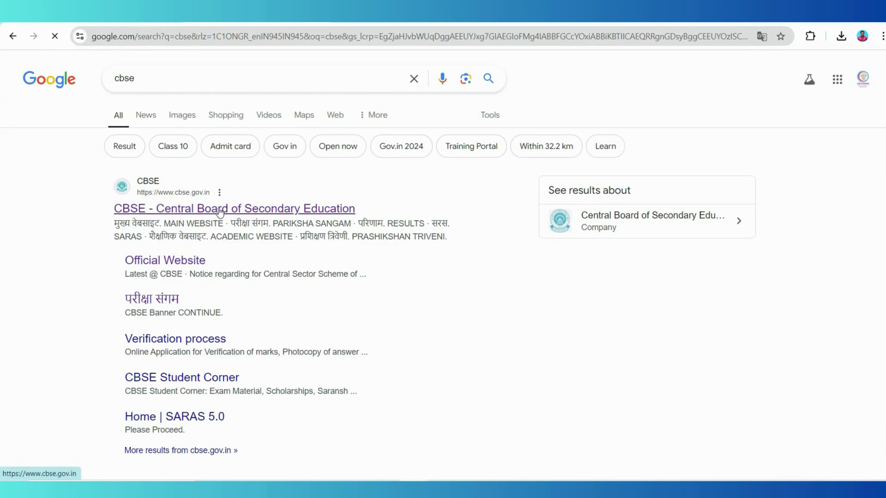
pyautogui.click(221, 210)
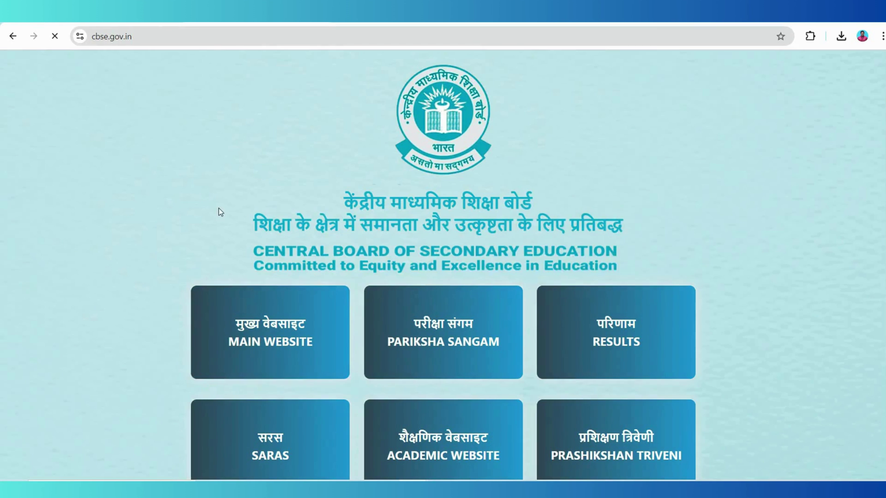
pyautogui.scroll(-3, 219, 209)
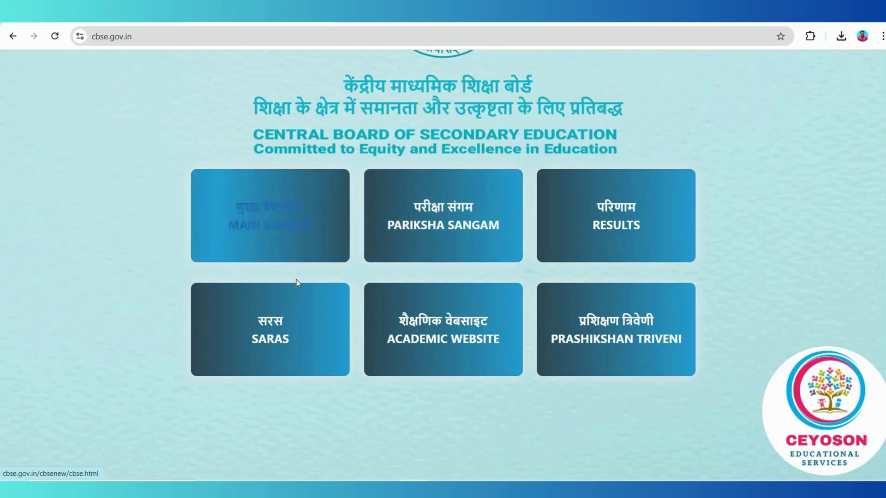
pyautogui.click(436, 226)
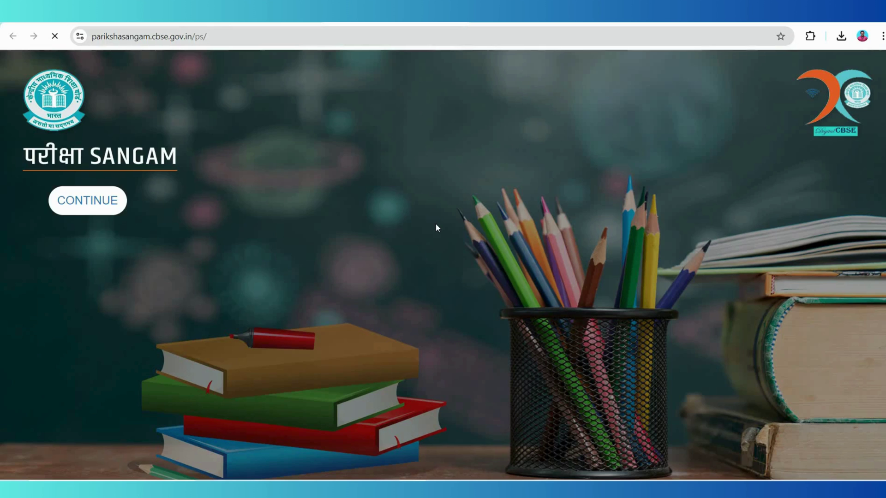
# Step: Go through Continue, Schools and Pre Exam Activities to the LOC Class X & XII login page
pyautogui.click(89, 203)
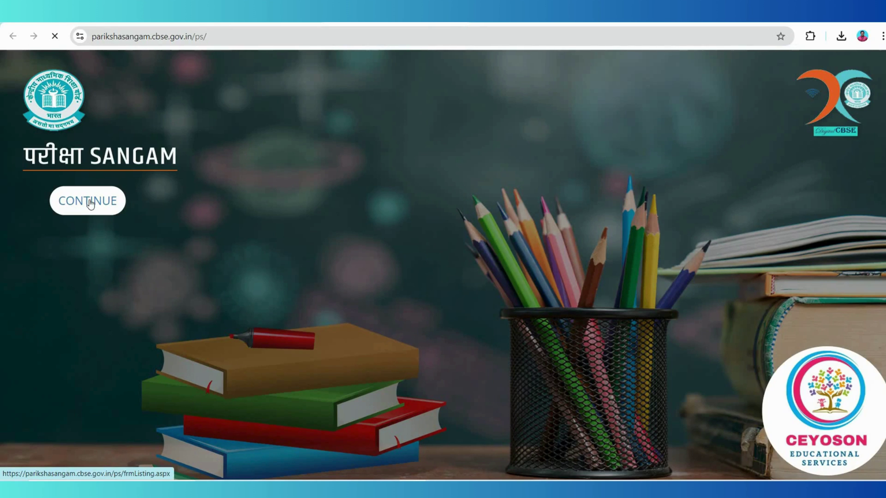
pyautogui.scroll(-1, 283, 207)
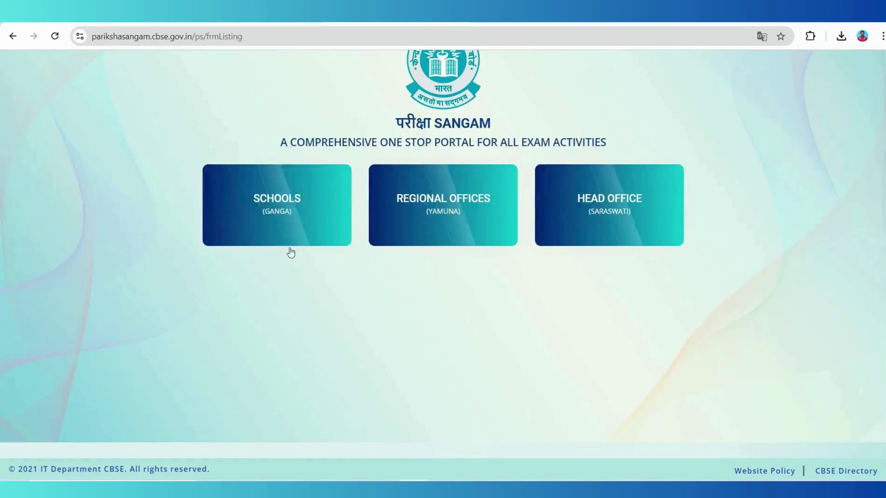
pyautogui.click(286, 210)
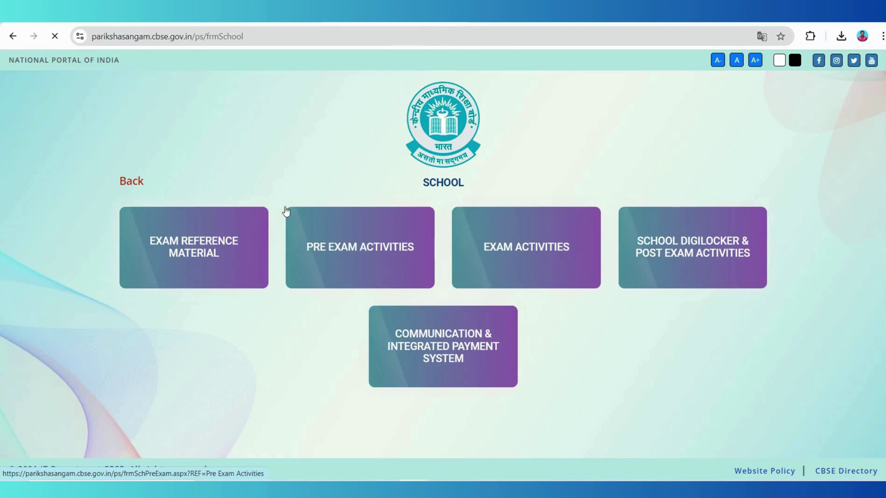
pyautogui.scroll(-2, 286, 211)
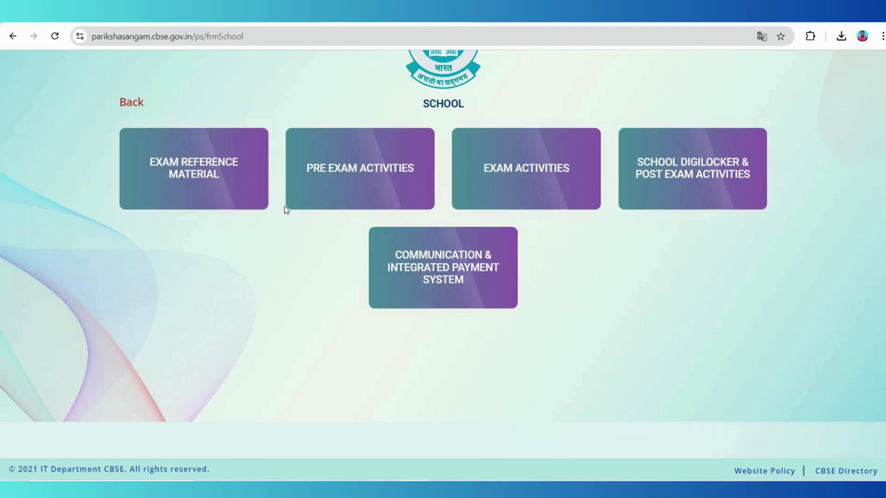
pyautogui.click(366, 175)
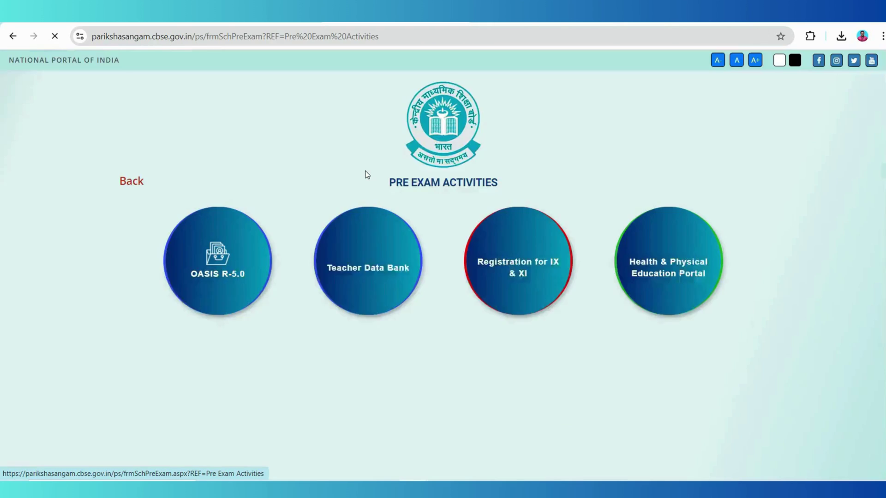
pyautogui.scroll(-3, 366, 174)
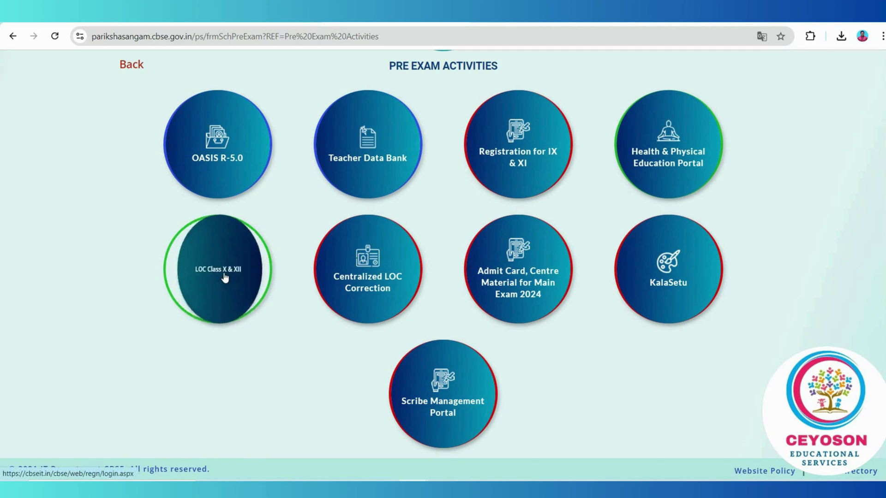
pyautogui.click(208, 274)
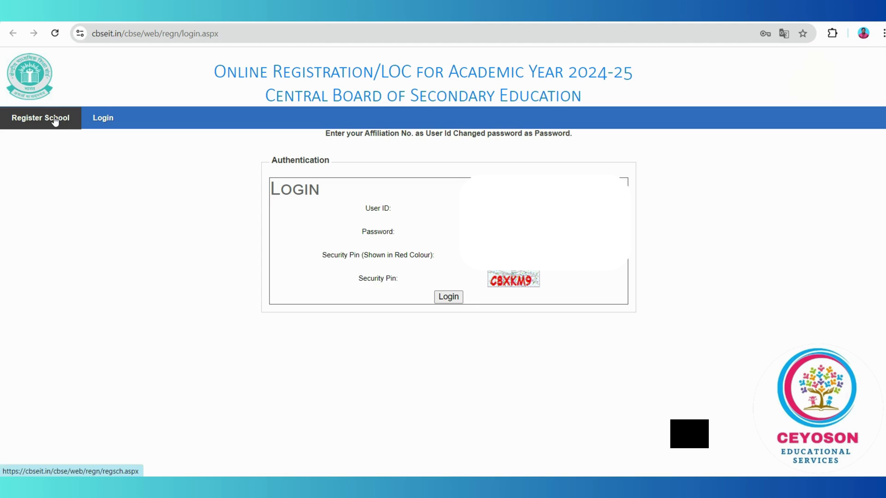
pyautogui.click(54, 119)
# Step: Open the Register School authentication form from the top navigation bar
pyautogui.click(54, 119)
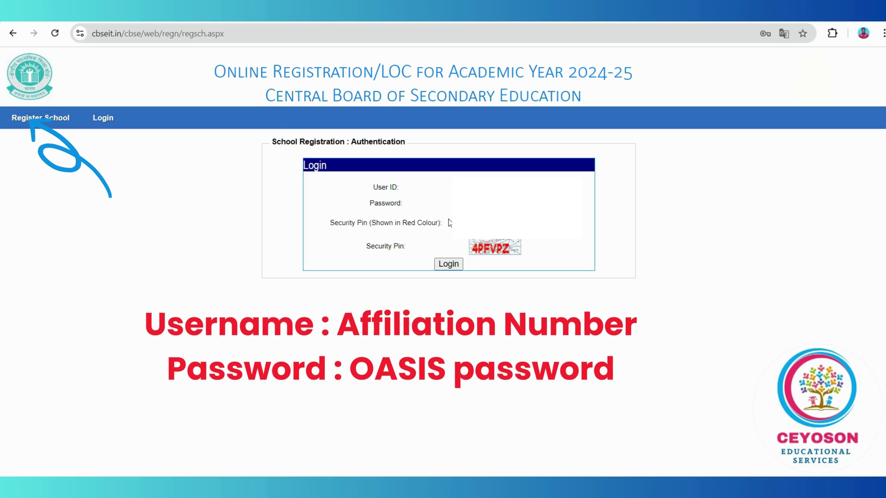
# Step: Leave the registration form via Login to reach the main LOC login page
pyautogui.click(449, 267)
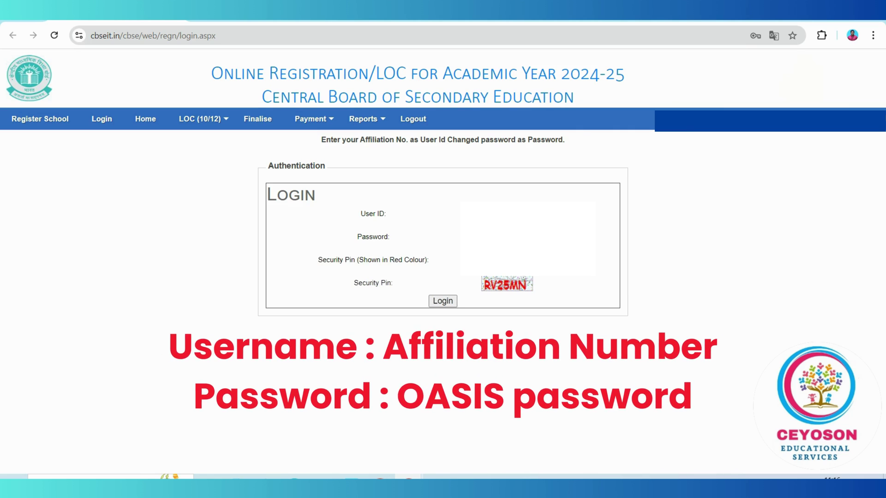
# Step: Sign in with the school's affiliation number, OASIS password and security pin
pyautogui.click(453, 303)
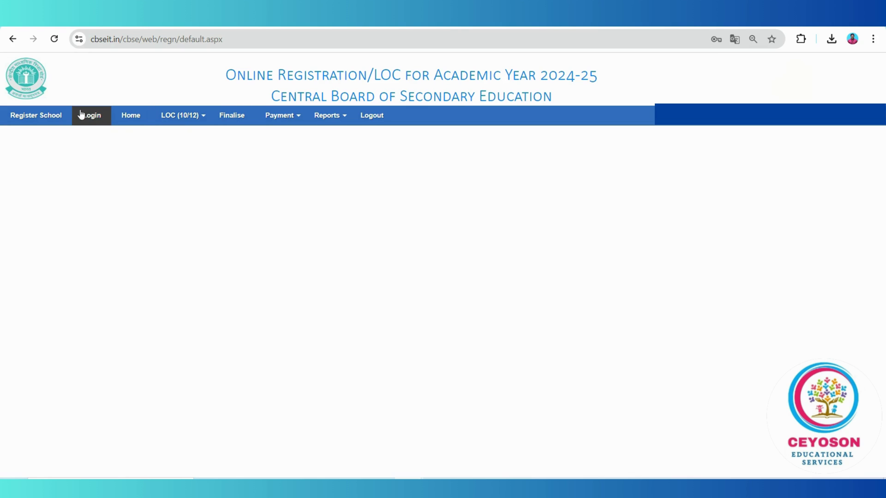
# Step: Show the LOC (10/12), Payment and Reports menu options, ending on the LOC (10/12) list
pyautogui.moveTo(180, 116)
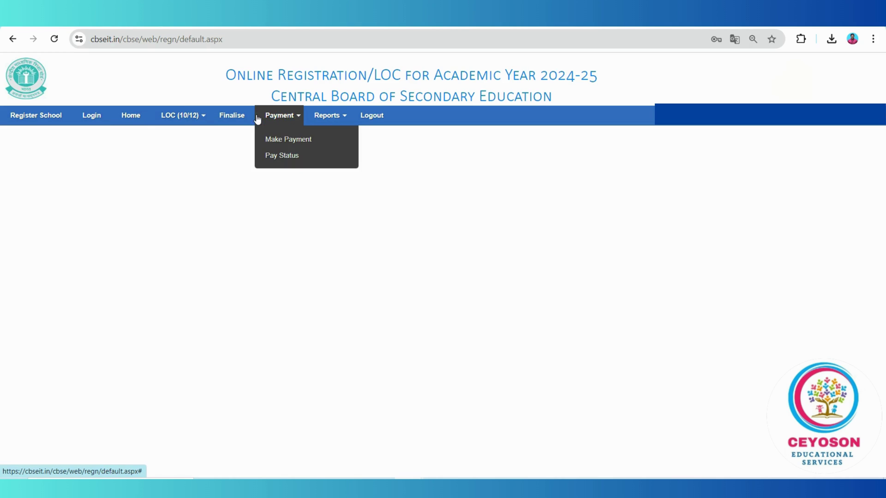
pyautogui.moveTo(317, 118)
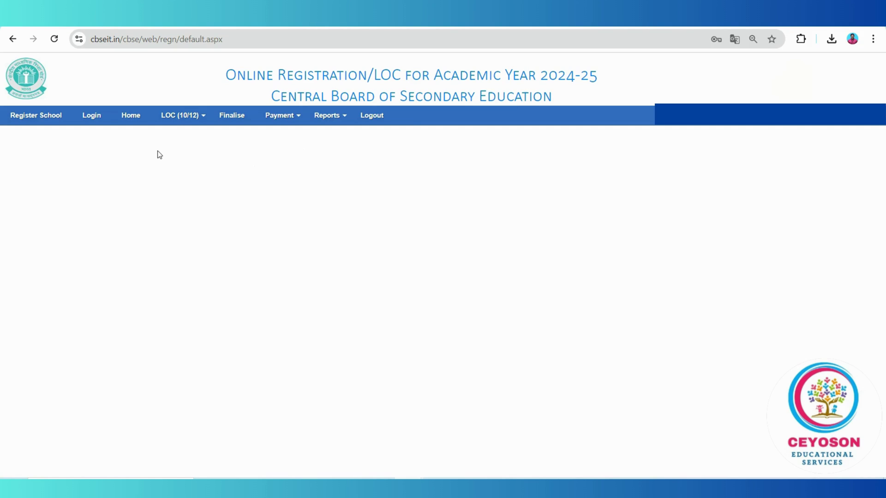
pyautogui.moveTo(197, 119)
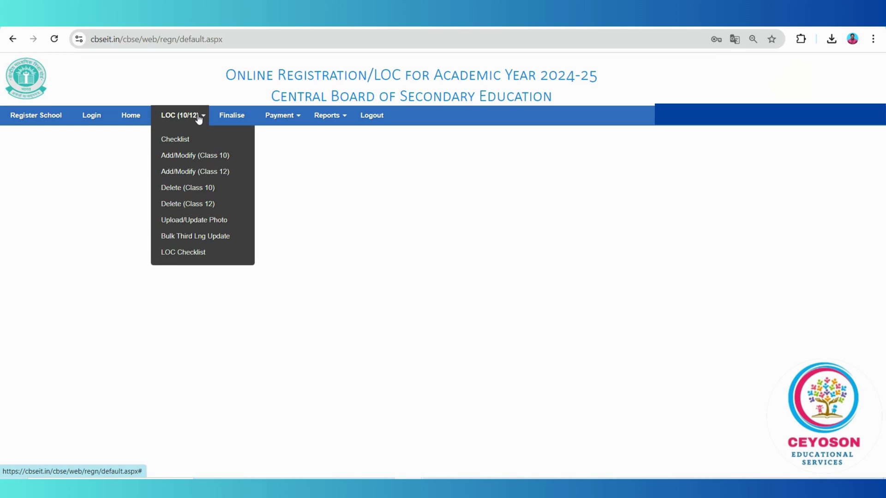
# Step: Generate the Class IX candidate checklist, dismissing both printing-advice alerts
pyautogui.click(180, 145)
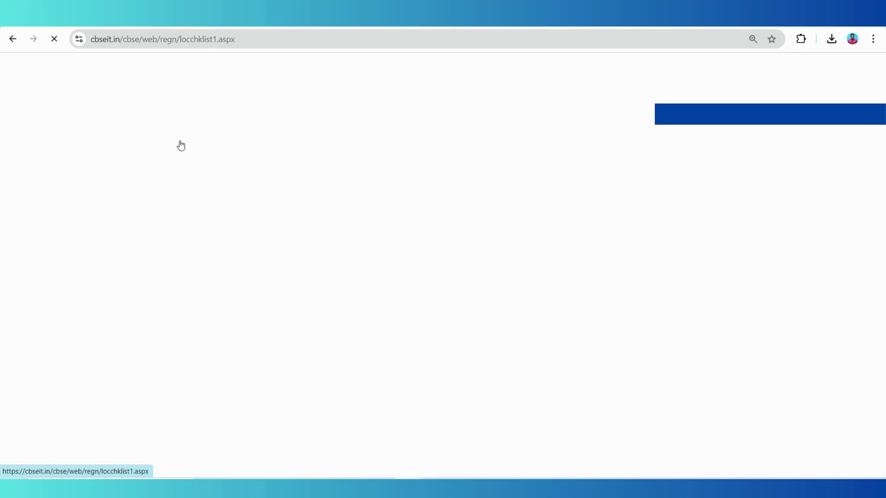
pyautogui.click(541, 163)
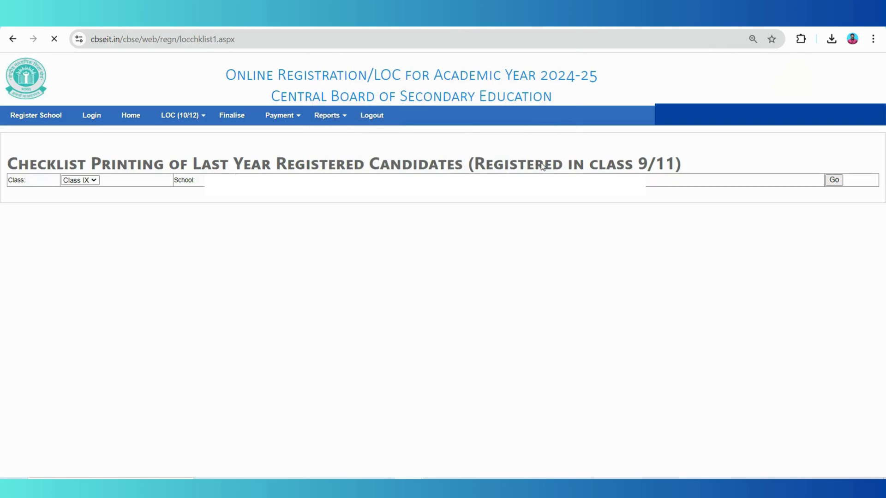
pyautogui.click(834, 179)
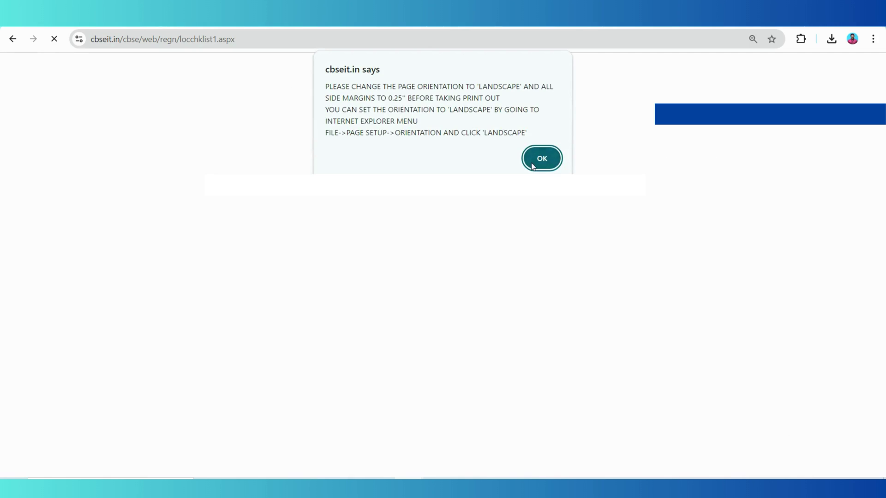
pyautogui.click(542, 160)
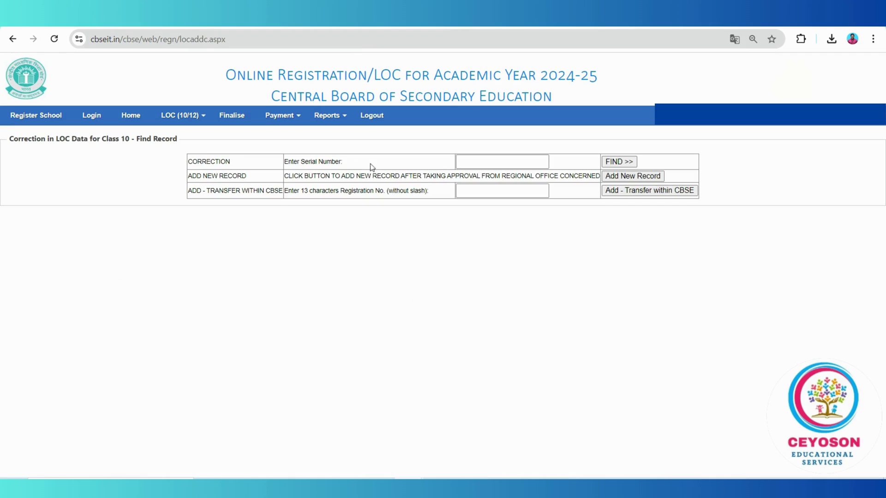
# Step: Open the Class 12 Add/Modify correction page from the LOC (10/12) menu
pyautogui.moveTo(185, 122)
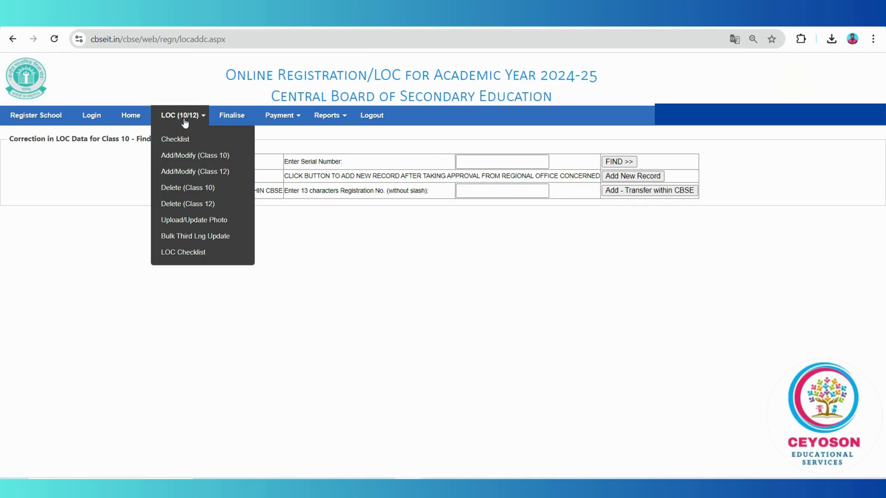
pyautogui.click(192, 172)
pyautogui.click(484, 161)
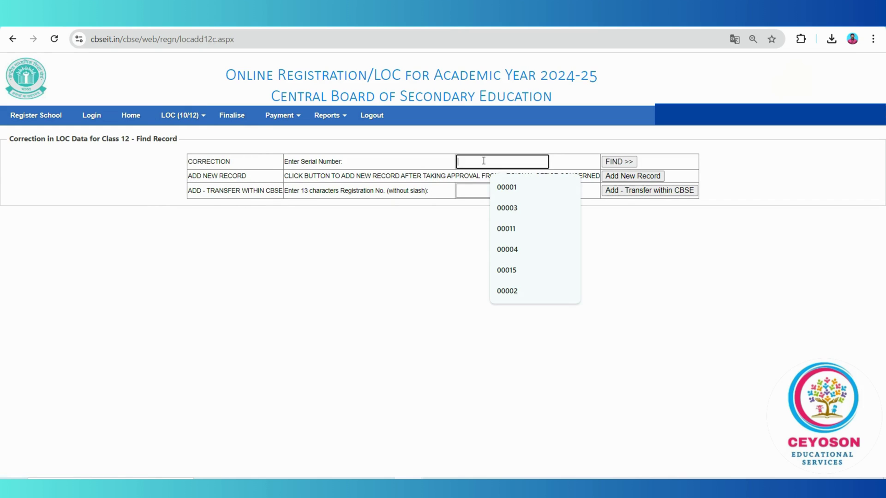
pyautogui.click(431, 223)
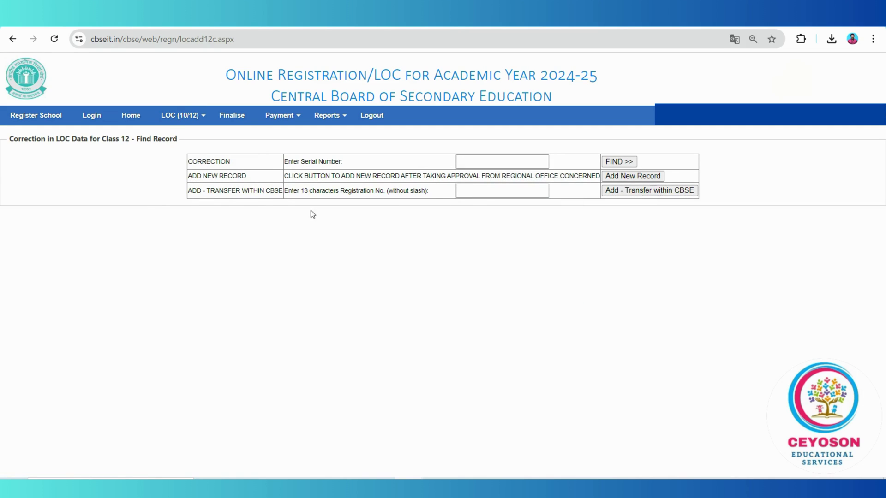
# Step: Highlight the CORRECTION label, serial number prompt and add-new-record instruction
pyautogui.moveTo(198, 164); pyautogui.dragTo(234, 172)
pyautogui.click(301, 162)
pyautogui.moveTo(287, 164); pyautogui.dragTo(352, 168)
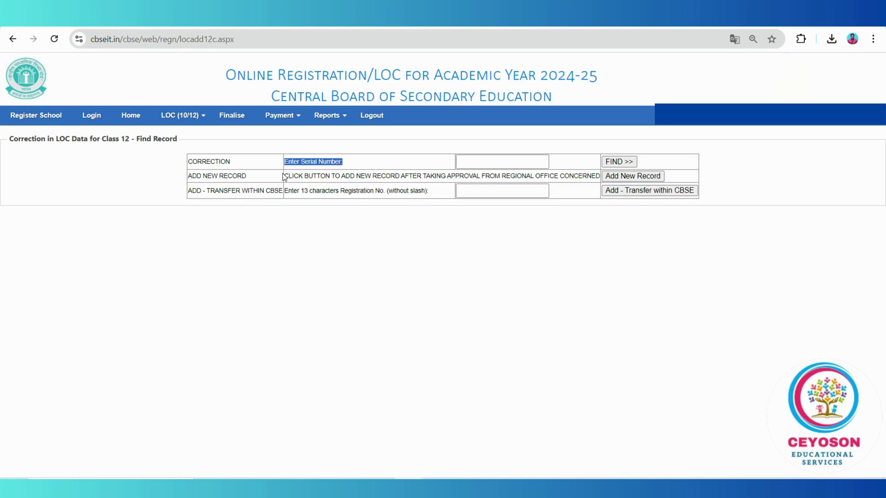
pyautogui.moveTo(286, 173); pyautogui.dragTo(529, 174)
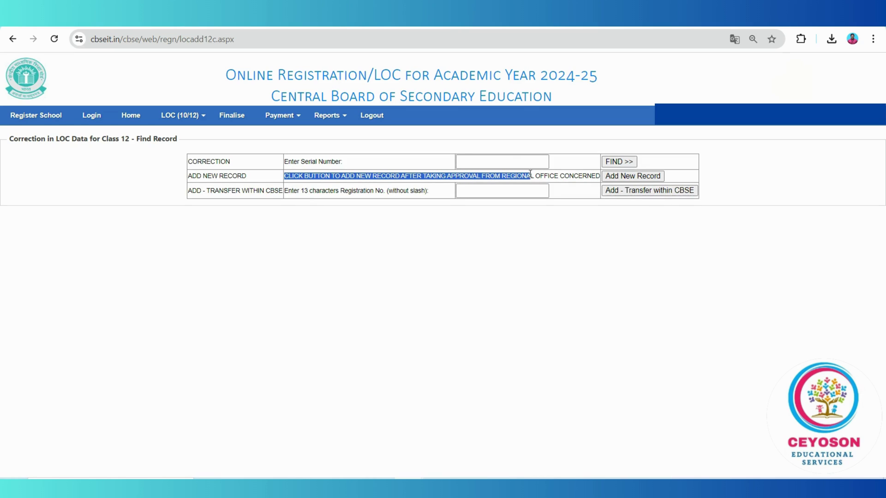
# Step: Search for the Class 12 record with serial number 00001
pyautogui.click(509, 161)
pyautogui.write('000')
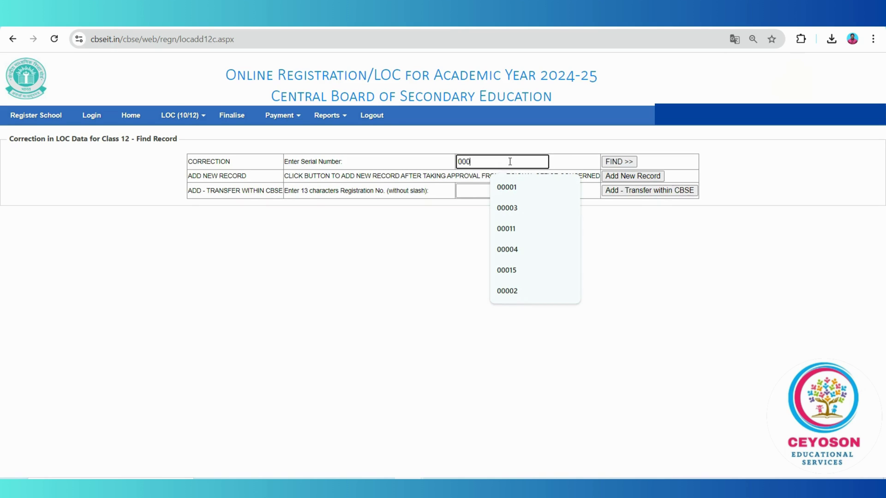
pyautogui.write('01')
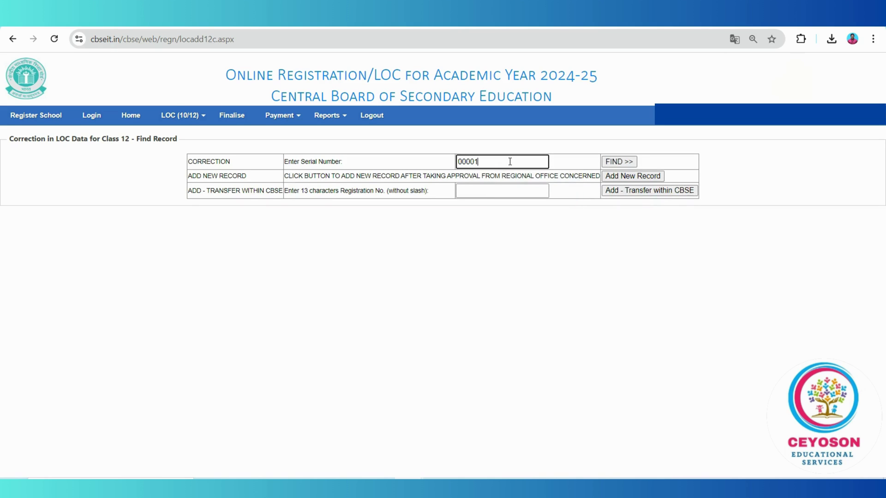
pyautogui.click(618, 163)
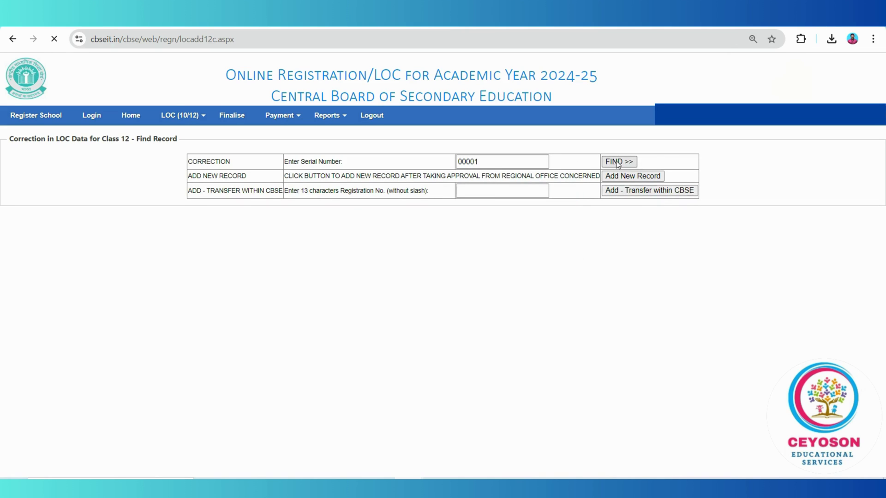
# Step: Open the Class 10 Add/Modify correction page from the LOC (10/12) menu
pyautogui.scroll(2, 443, 266)
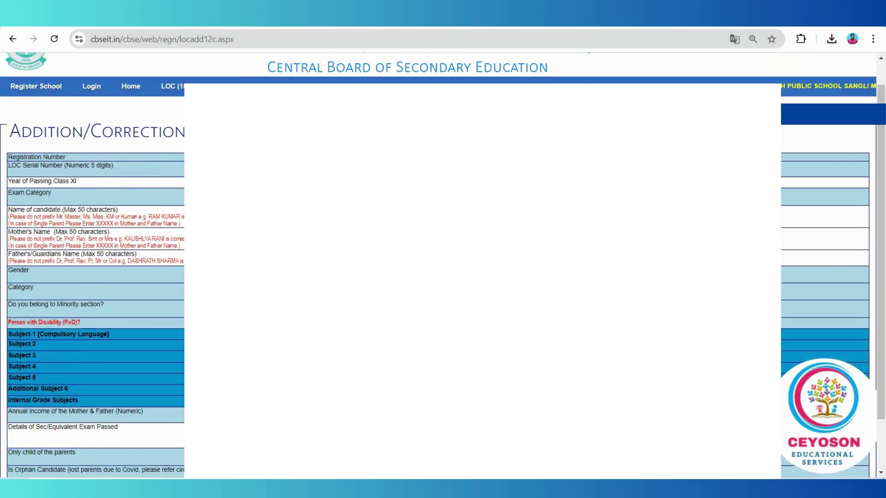
pyautogui.click(180, 115)
pyautogui.click(173, 156)
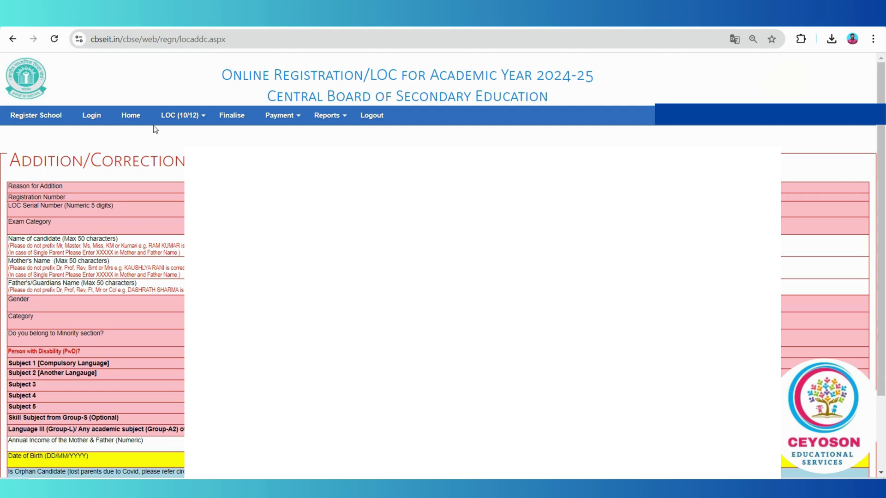
pyautogui.click(180, 115)
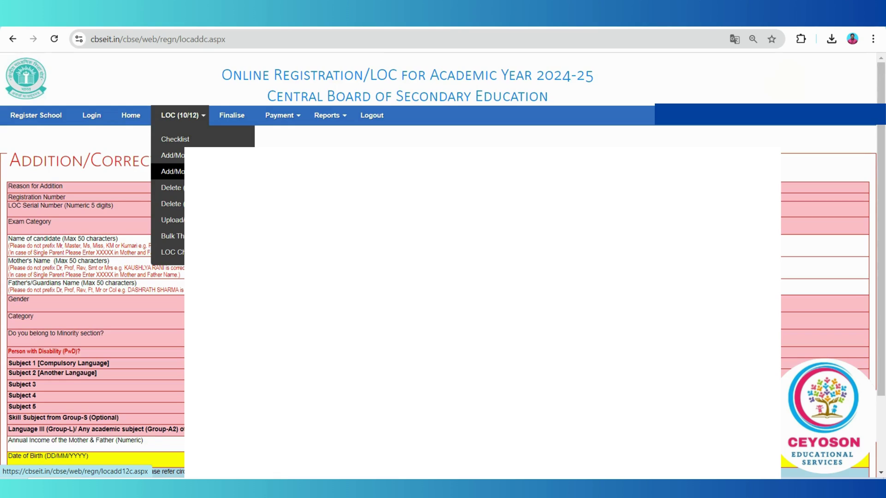
pyautogui.click(172, 156)
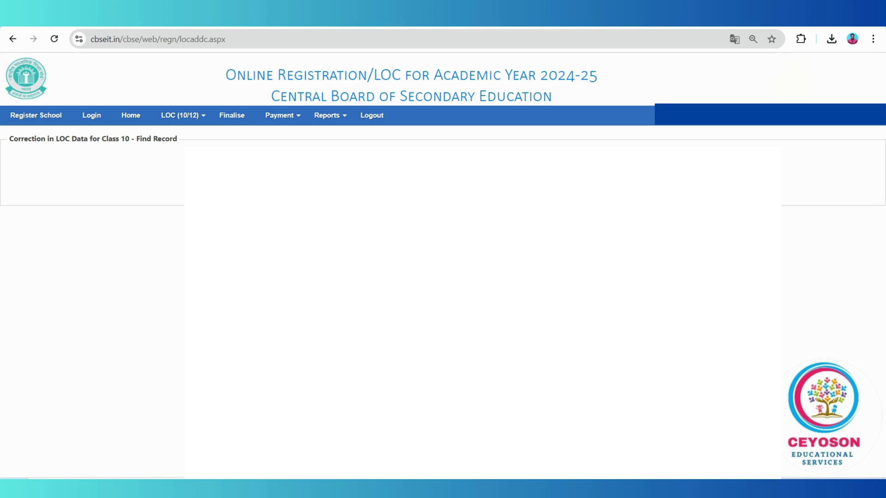
# Step: Enter and clear sample text in Registration No., then go to the Class 10 deletion page
pyautogui.click(478, 191)
pyautogui.write('13')
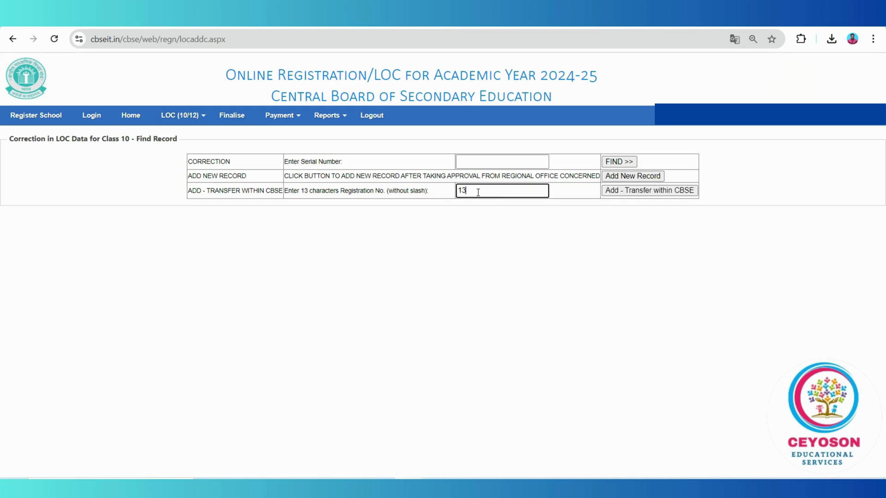
pyautogui.write(' digit numb')
pyautogui.moveTo(502, 191); pyautogui.dragTo(450, 189)
pyautogui.press('BackSpace')
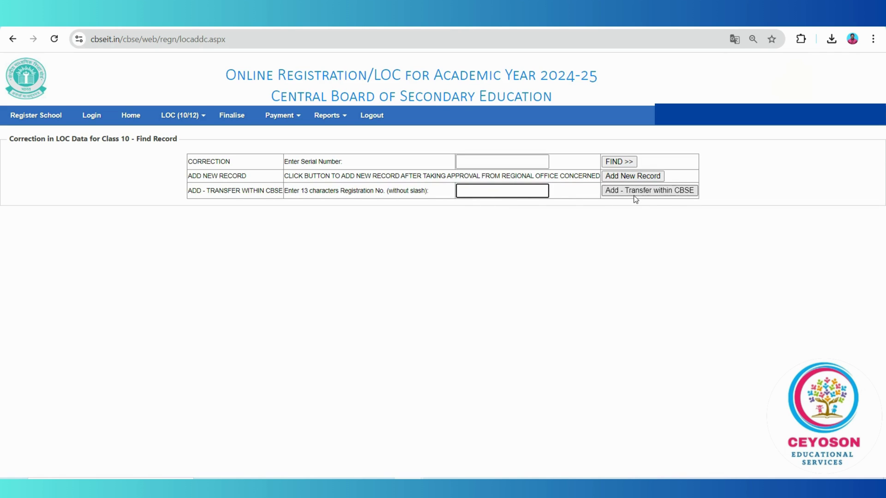
pyautogui.click(175, 116)
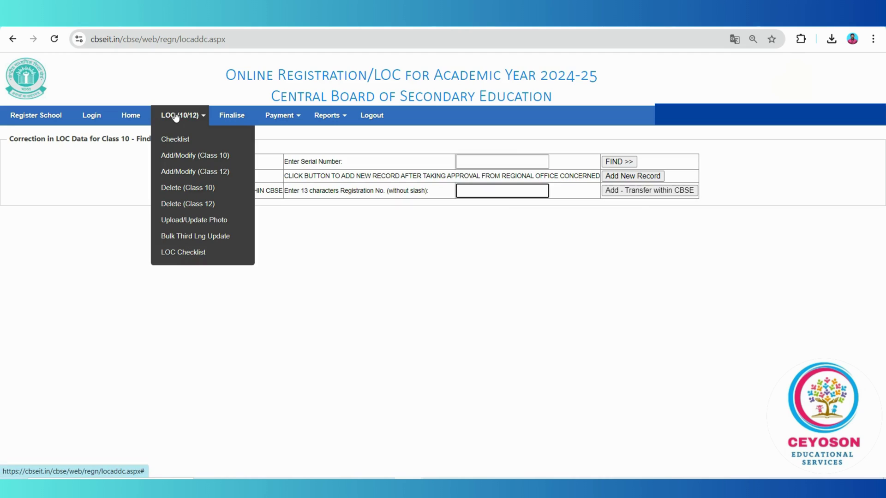
pyautogui.click(187, 189)
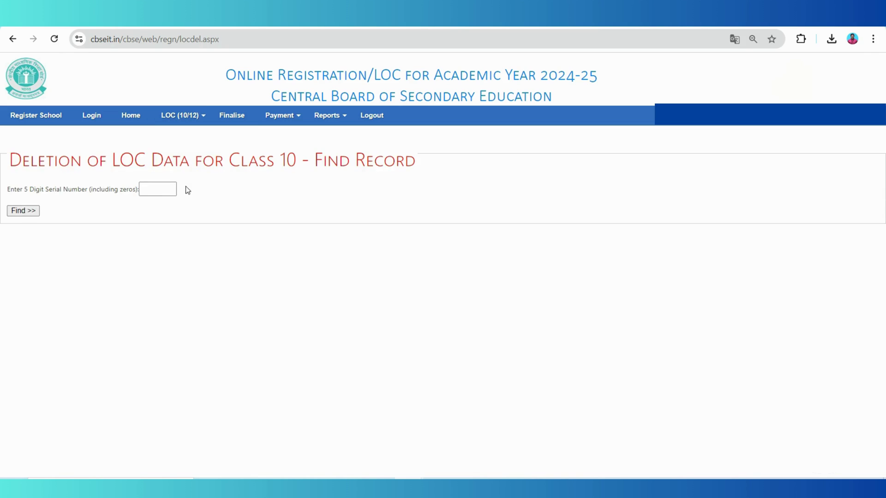
# Step: Focus the empty 5-digit serial number field on the Class 10 LOC deletion page and dismiss its suggestions
pyautogui.click(149, 190)
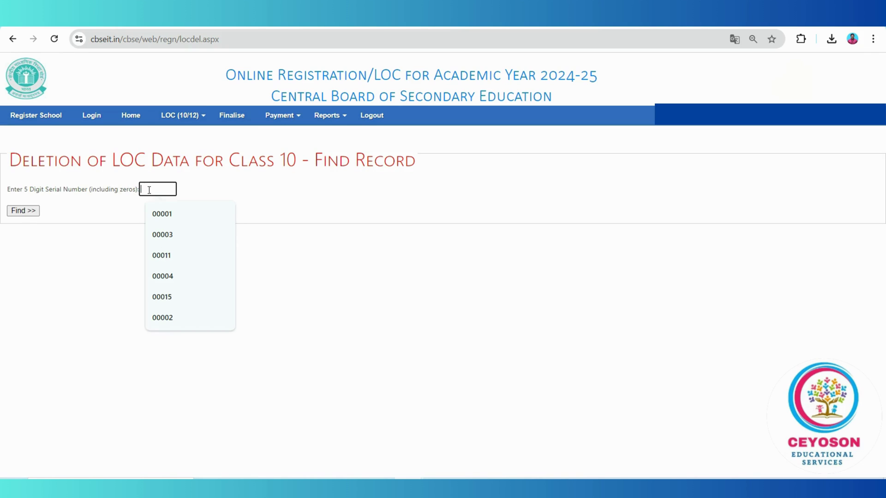
pyautogui.click(86, 213)
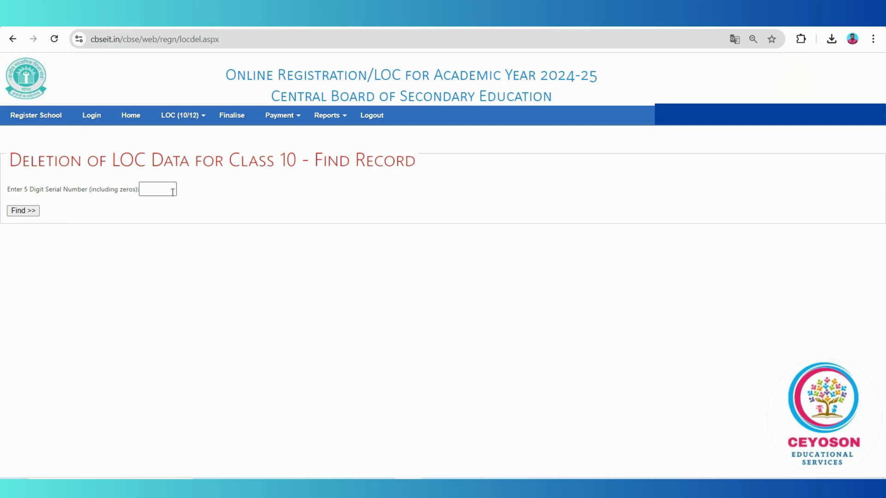
pyautogui.click(176, 116)
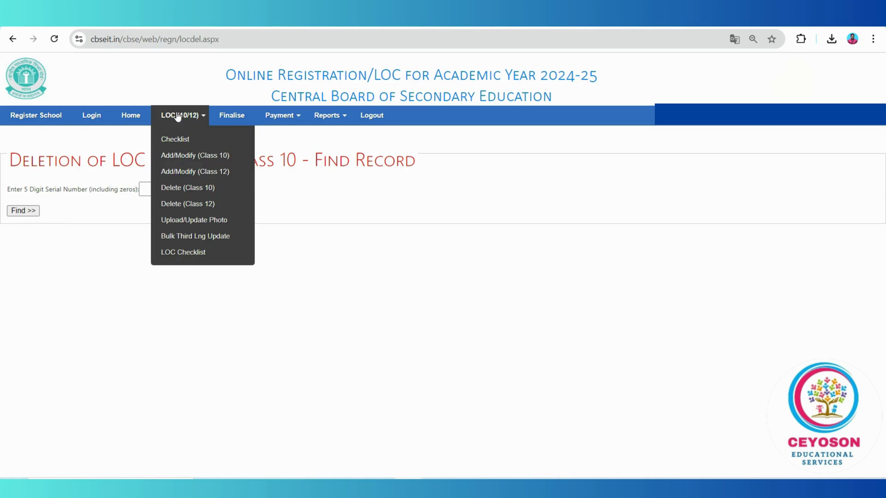
# Step: Open the Upload/Update Photo page and select 10th Class
pyautogui.click(180, 223)
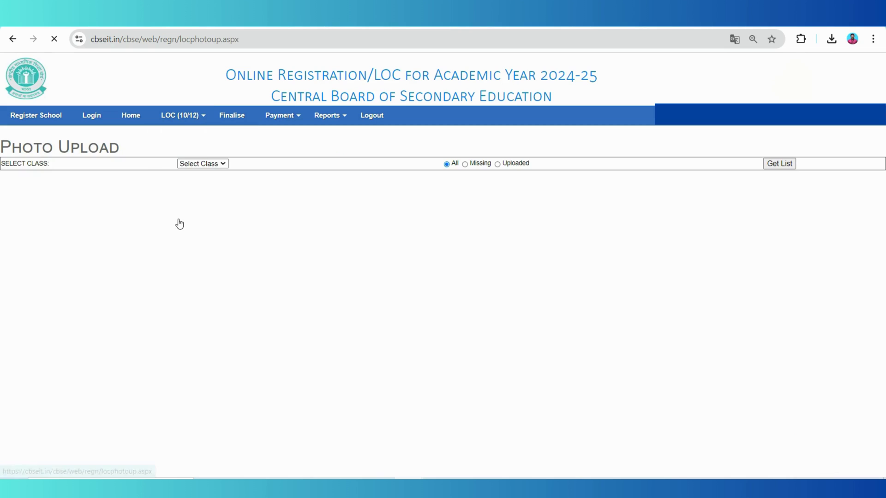
pyautogui.click(194, 166)
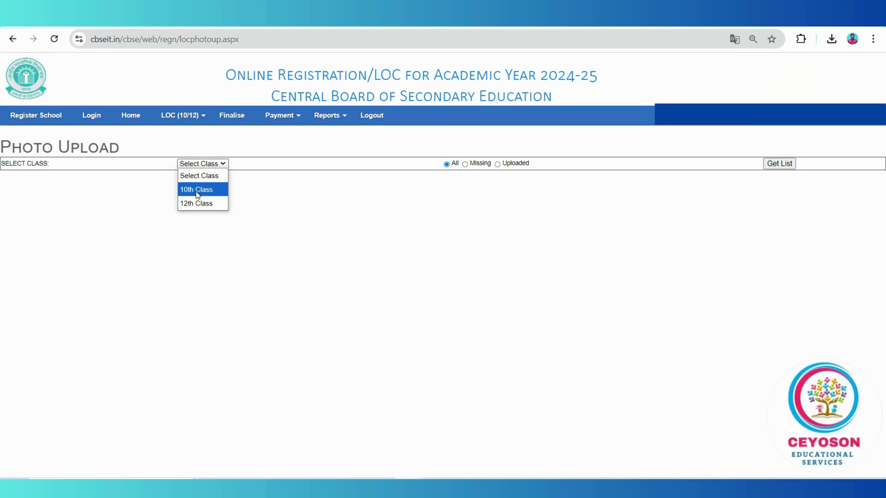
pyautogui.click(197, 190)
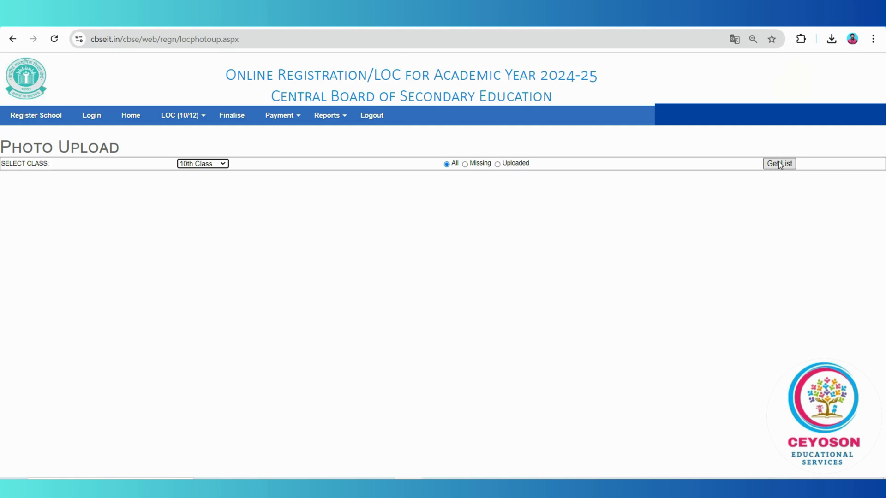
pyautogui.click(203, 164)
pyautogui.click(205, 166)
pyautogui.click(206, 164)
pyautogui.click(210, 189)
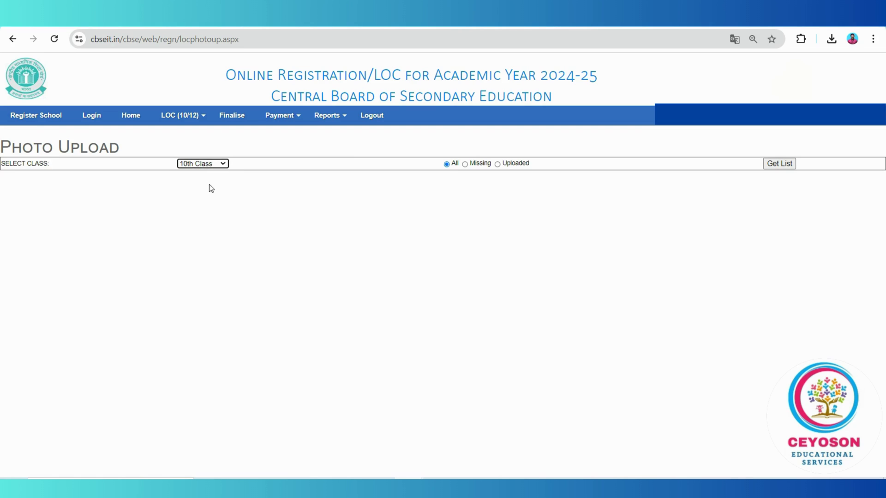
# Step: Get the list of 10th Class candidates for photo upload and scroll through it
pyautogui.click(780, 165)
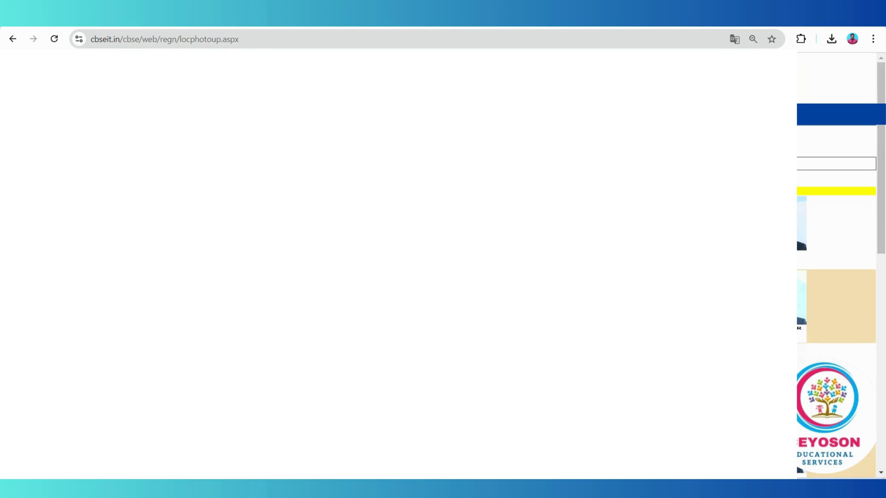
pyautogui.scroll(-3, 835, 277)
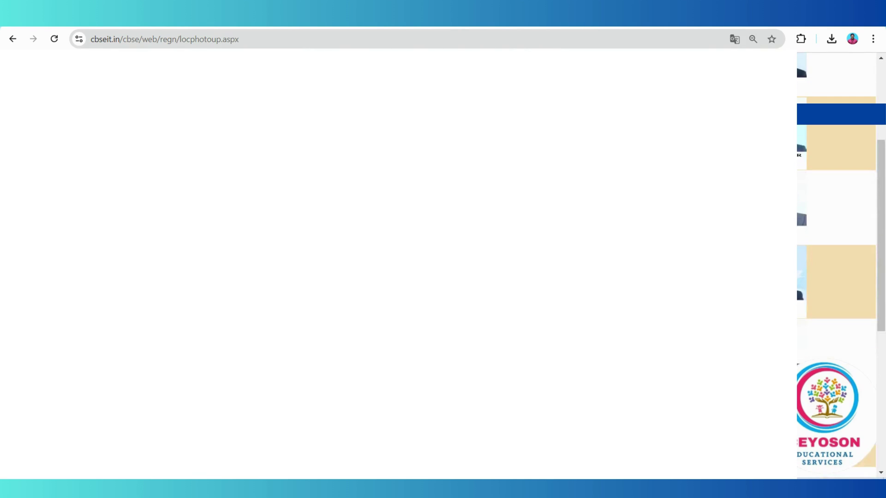
pyautogui.scroll(-5, 835, 276)
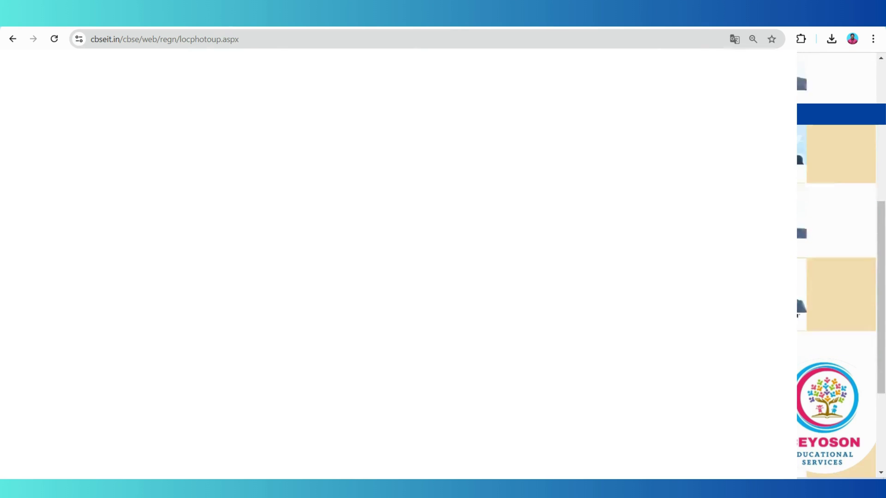
pyautogui.scroll(8, 796, 277)
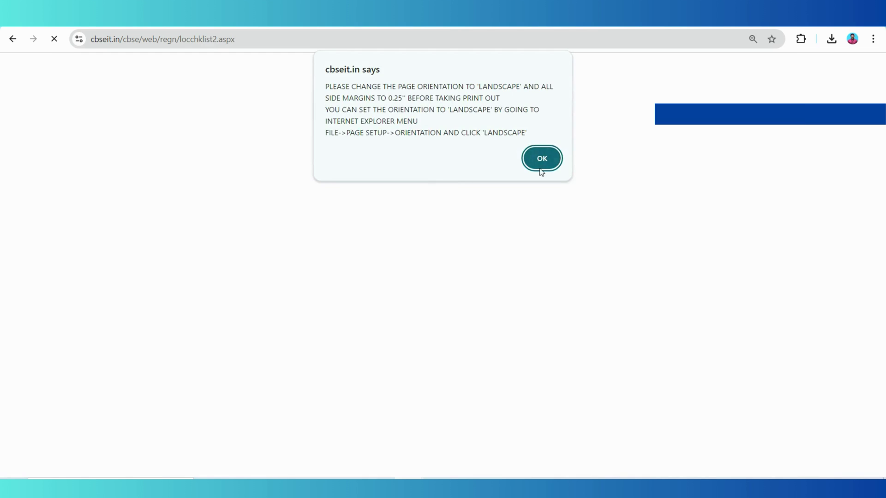
# Step: Dismiss the landscape printing notice and tick Show Candidate's Photo
pyautogui.click(536, 159)
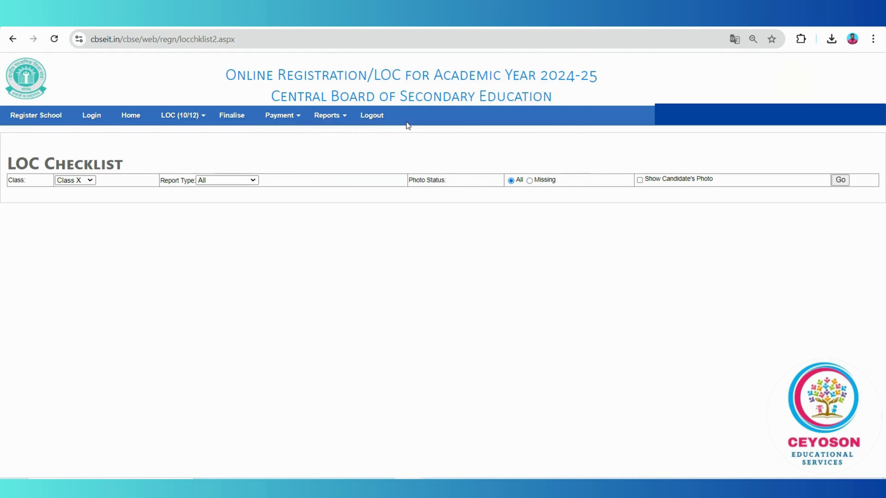
pyautogui.moveTo(653, 170); pyautogui.dragTo(629, 190)
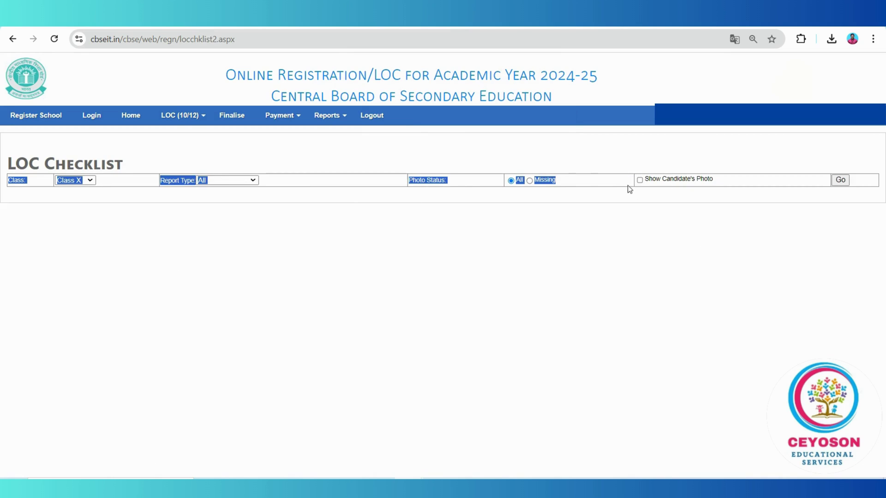
pyautogui.click(625, 180)
pyautogui.click(640, 181)
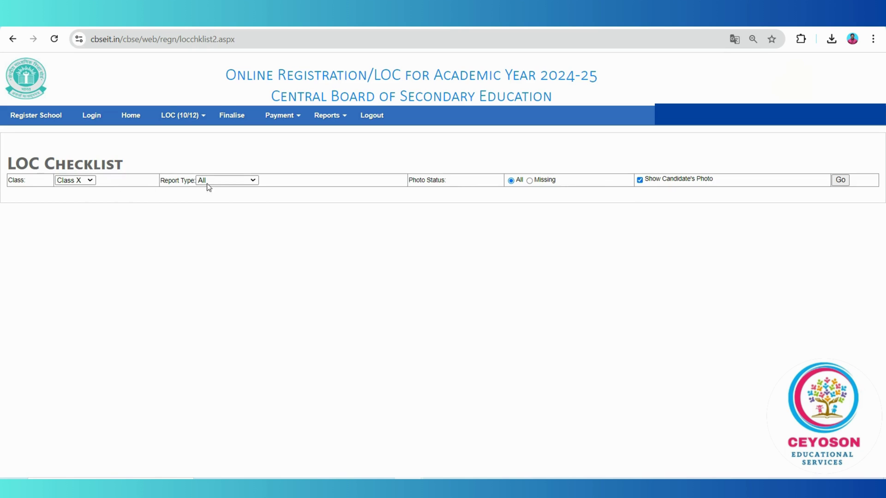
# Step: Generate the Class X checklist with Report Type All, acknowledging the landscape printing notice
pyautogui.click(220, 183)
pyautogui.click(219, 190)
pyautogui.click(840, 182)
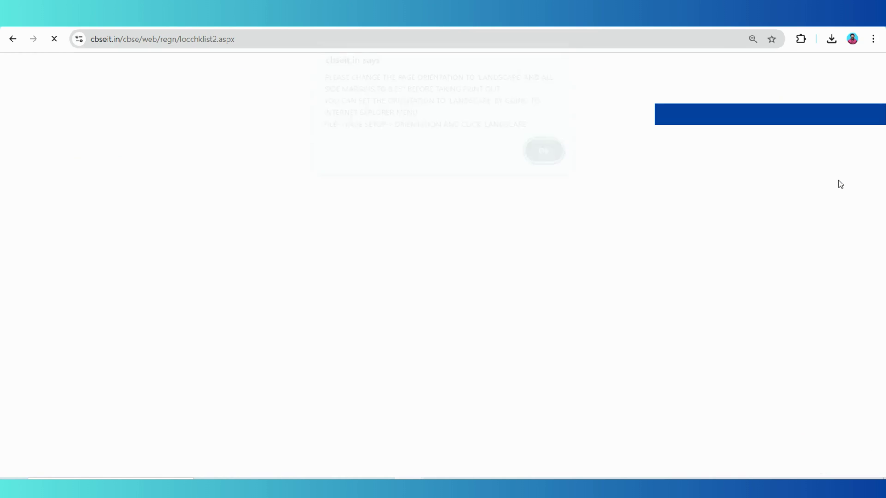
pyautogui.click(540, 161)
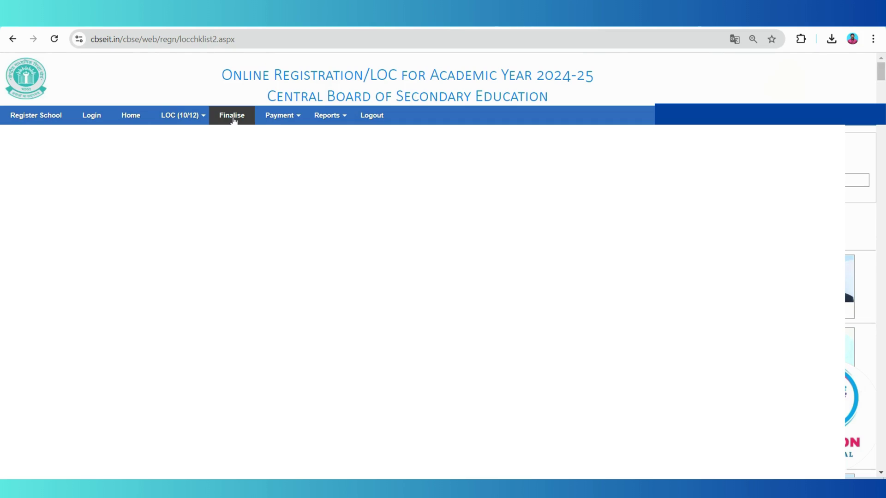
pyautogui.click(188, 116)
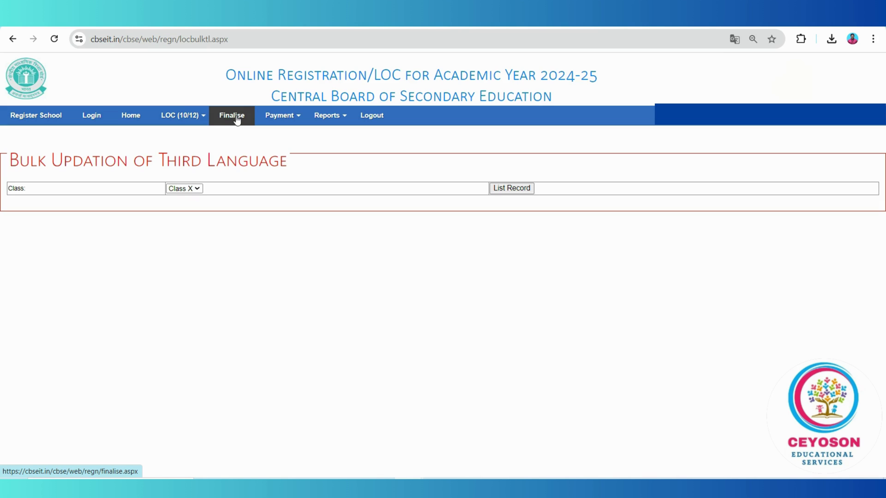
# Step: Reveal the Payment menu's Make Payment and Pay Status options
pyautogui.moveTo(269, 124)
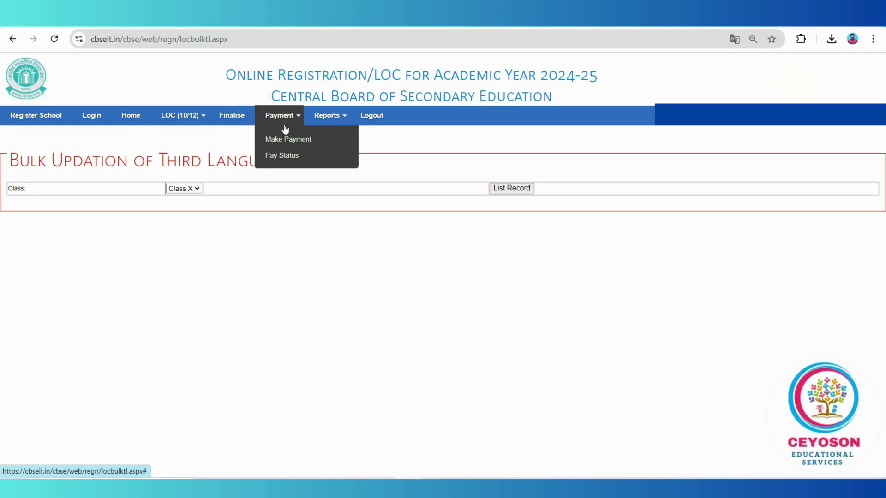
# Step: Check the school's Pay Status, then open Make Payment and review the bank contact table
pyautogui.click(286, 157)
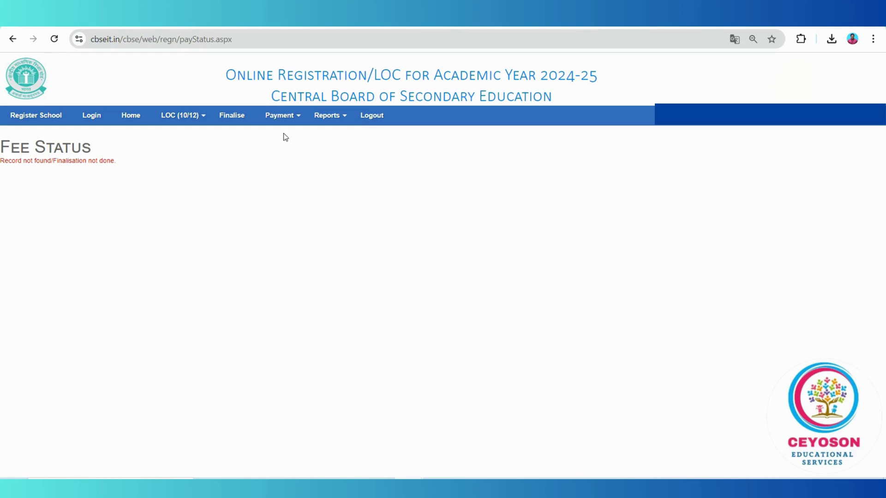
pyautogui.click(284, 141)
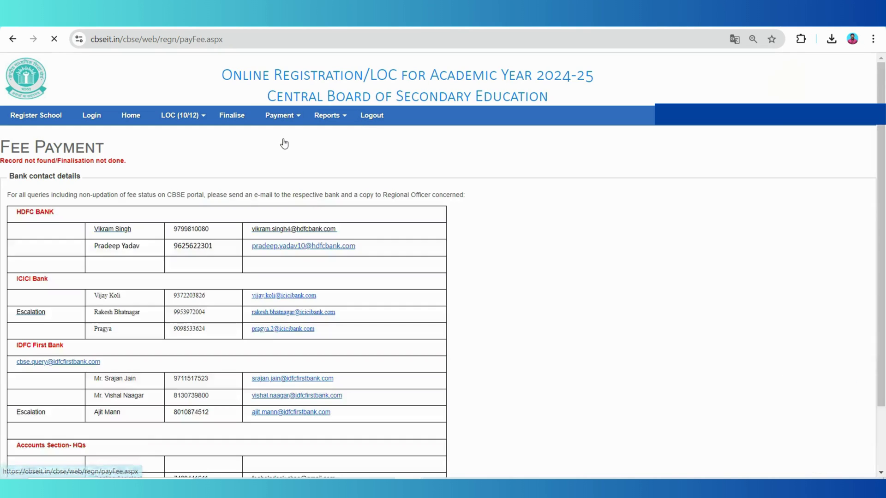
pyautogui.scroll(-2, 285, 143)
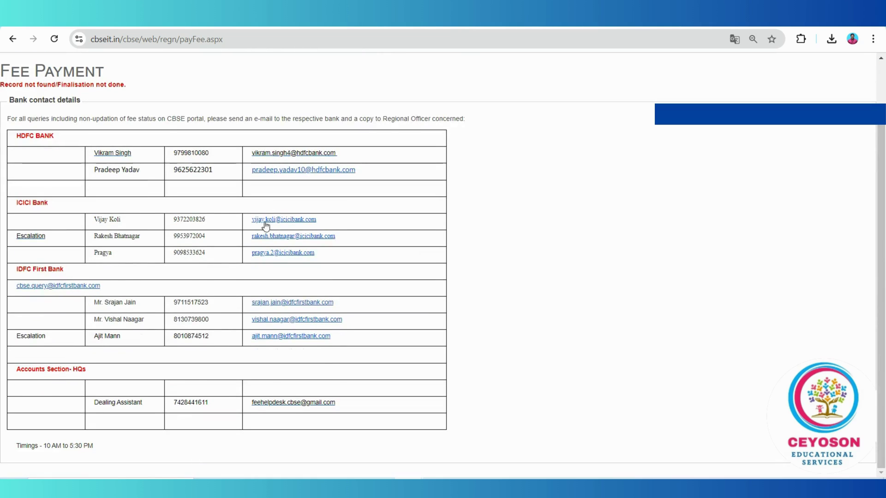
pyautogui.scroll(2, 264, 237)
pyautogui.scroll(-2, 254, 207)
pyautogui.scroll(2, 254, 207)
pyautogui.moveTo(327, 119)
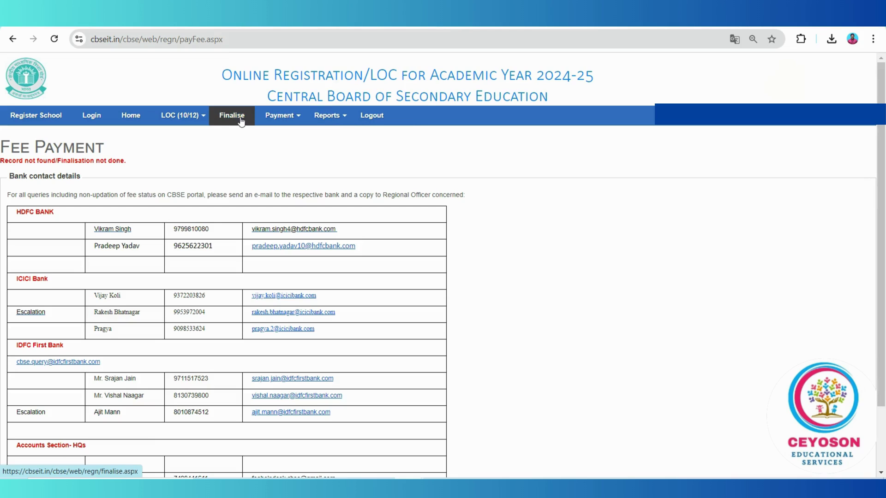
# Step: Go to the portal home page, then return to the Class X Bulk Third Language Update page
pyautogui.click(127, 118)
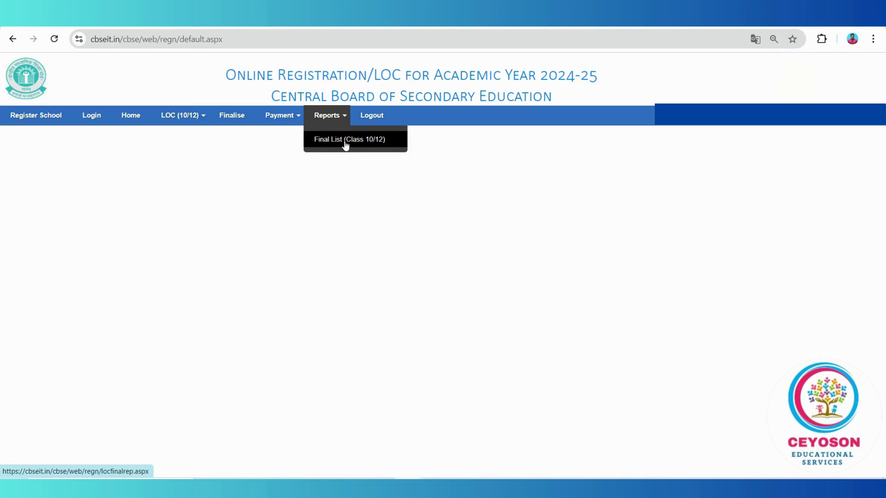
pyautogui.moveTo(827, 405); pyautogui.dragTo(659, 407)
pyautogui.click(738, 456)
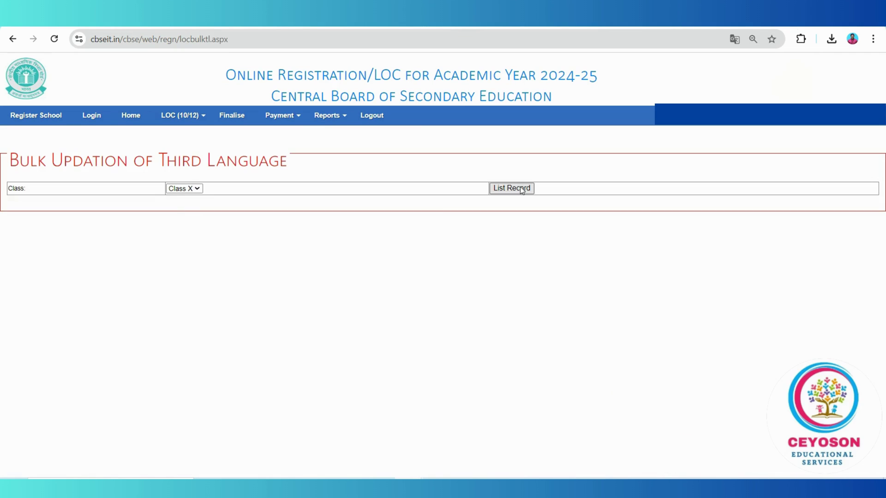
pyautogui.moveTo(190, 123)
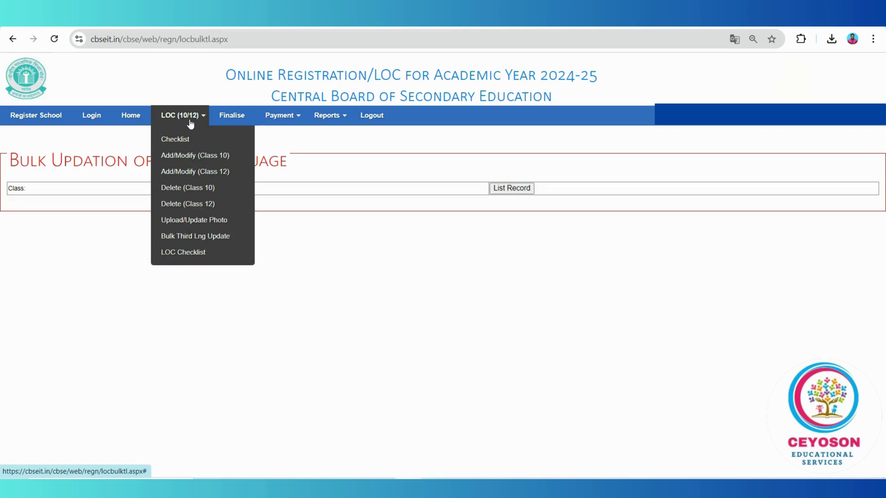